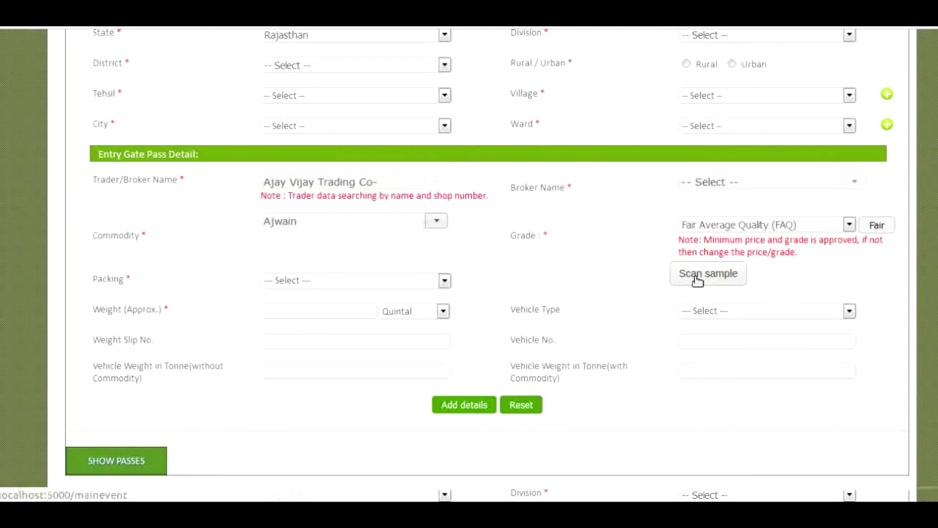
Open the sample scan from the gate pass form, set the crop type to Wheat and start the grain assessment.
left_click(696, 276)
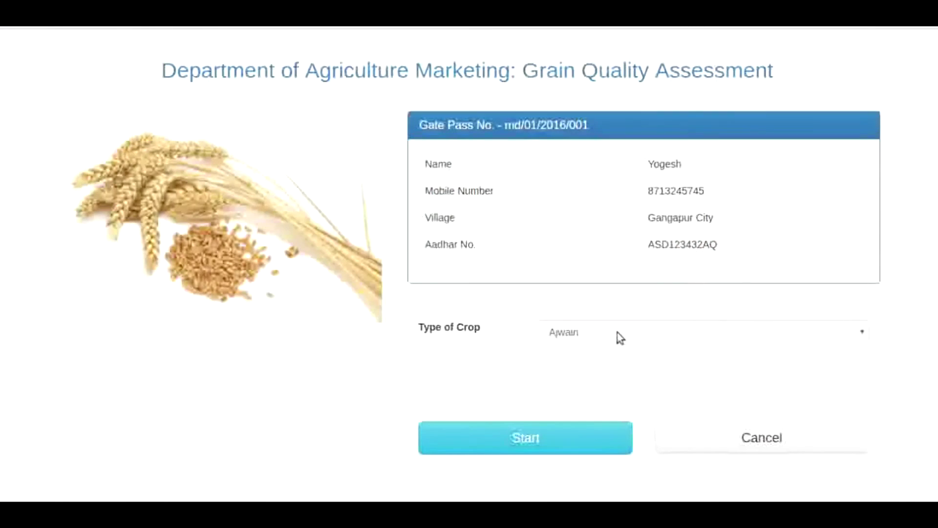
left_click(616, 331)
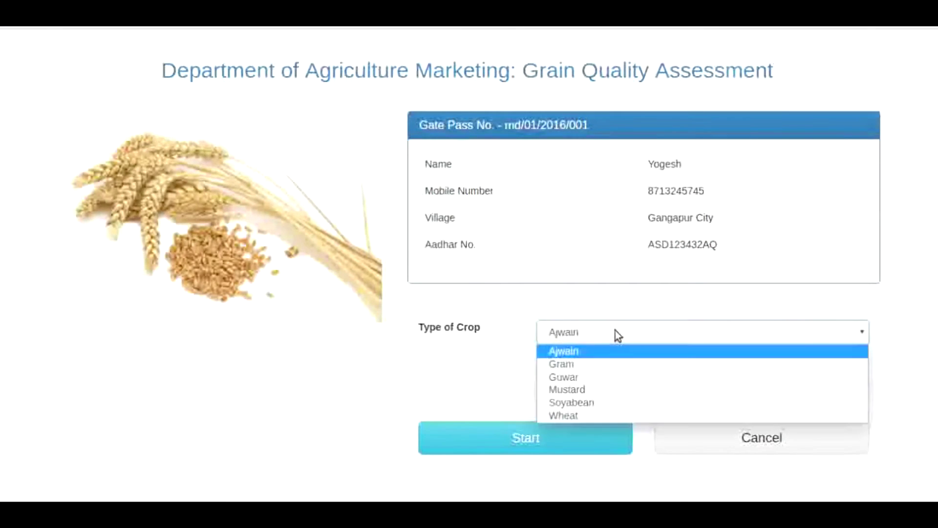
left_click(594, 418)
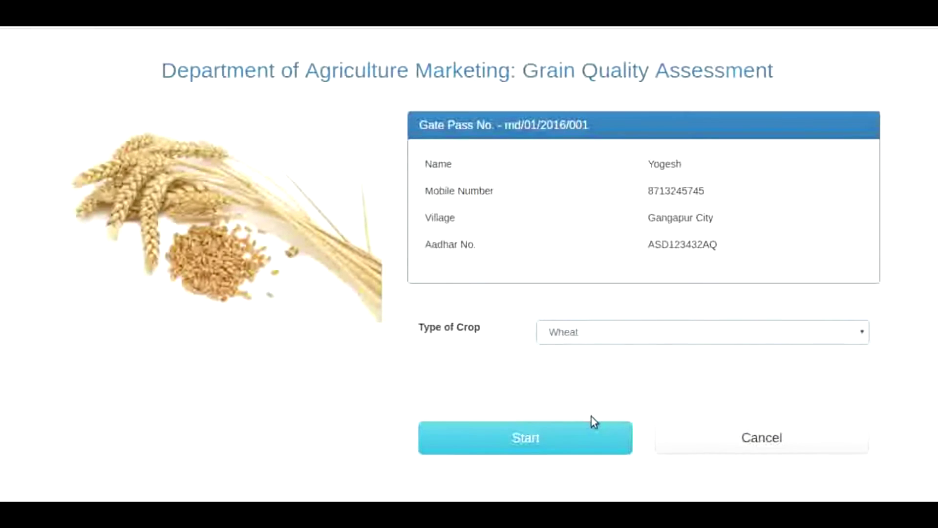
left_click(532, 443)
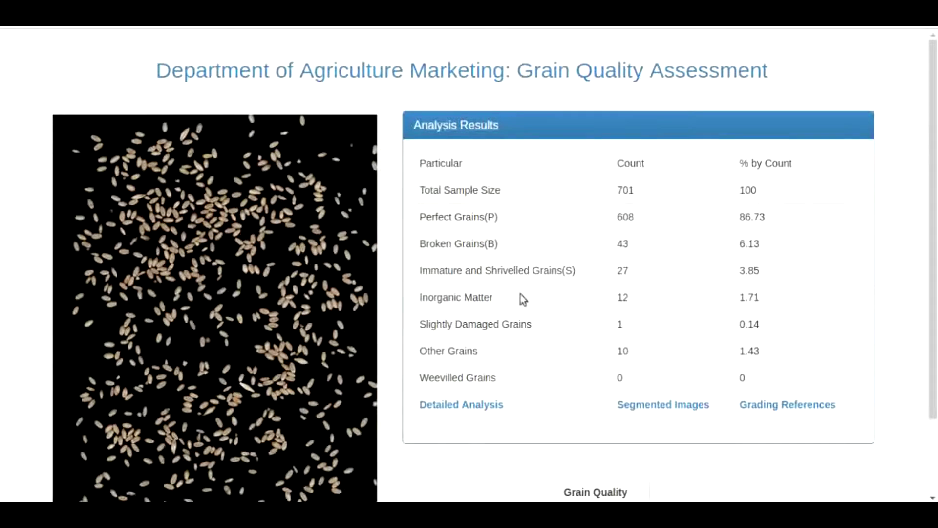
Switch to the file manager and review the grain images in the barley folder, returning to the images folder.
mouse_move(320, 245)
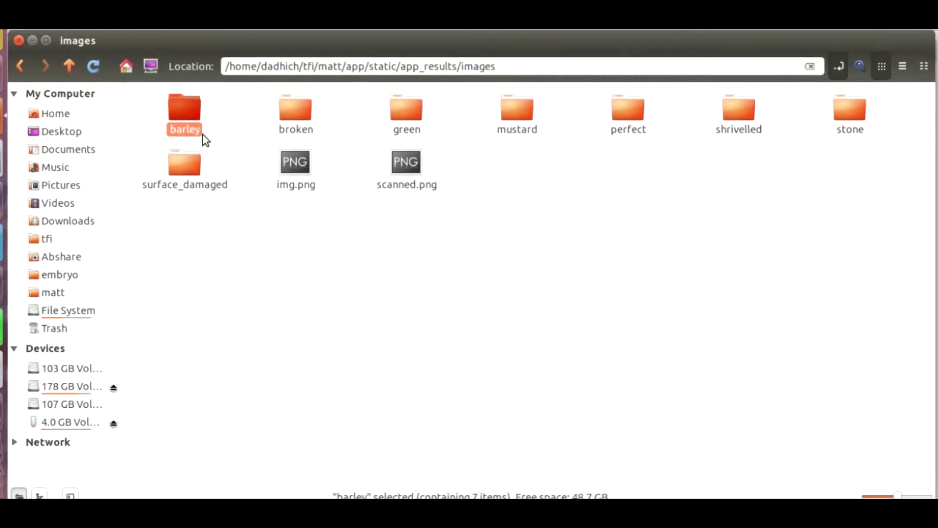
double_click(201, 132)
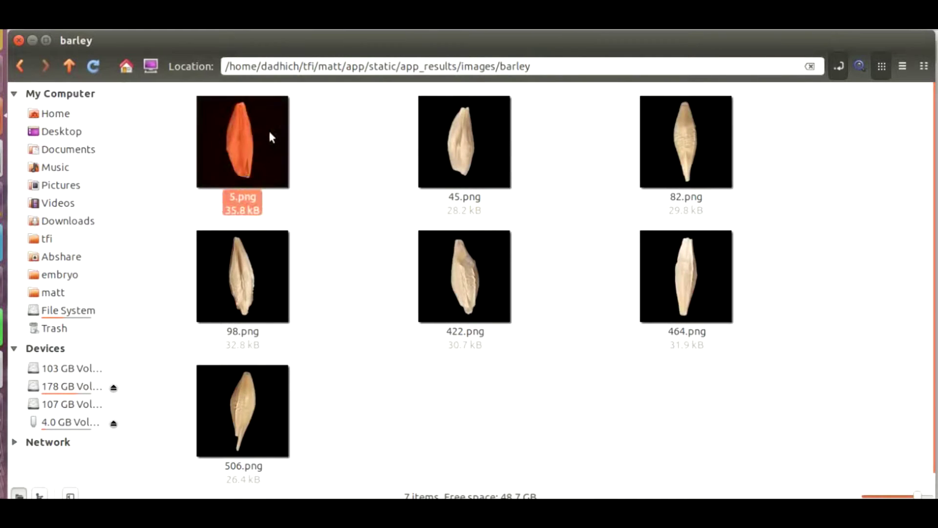
key("Right")
key("Right")
key("Right")
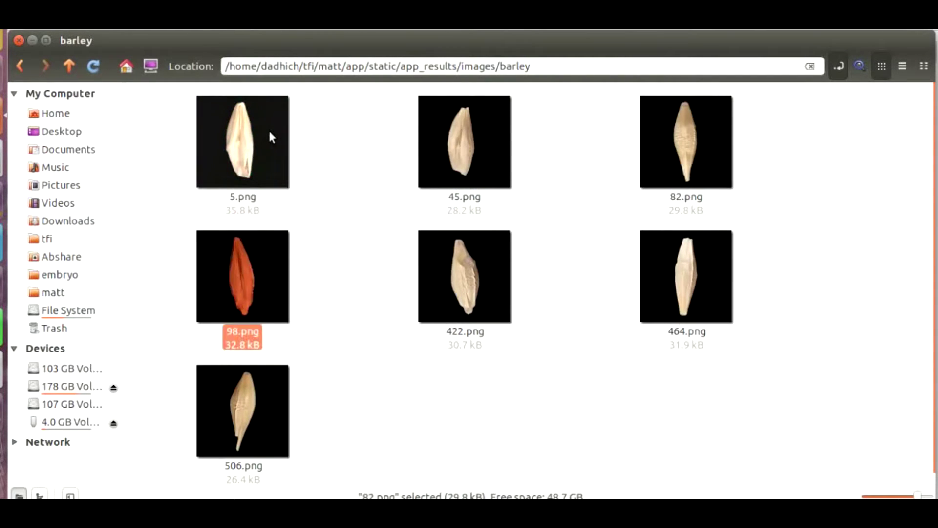
key("Right")
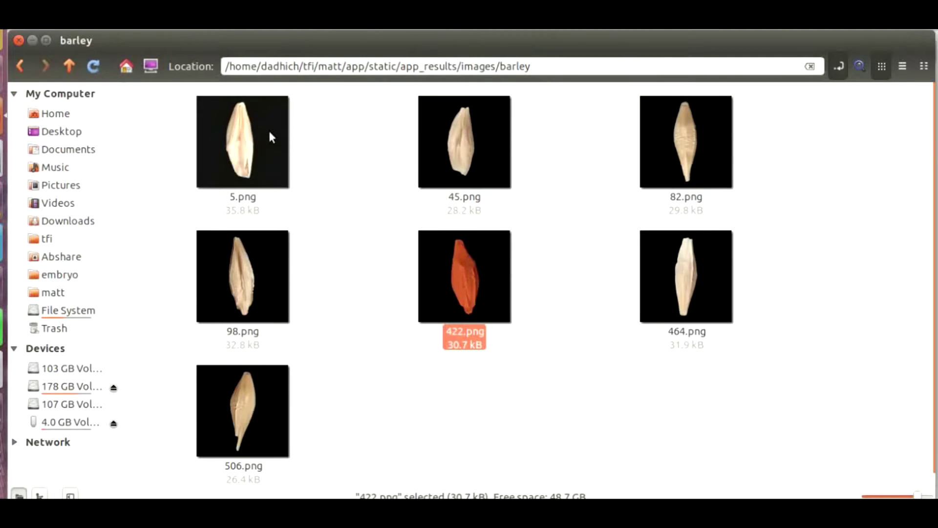
key("BackSpace")
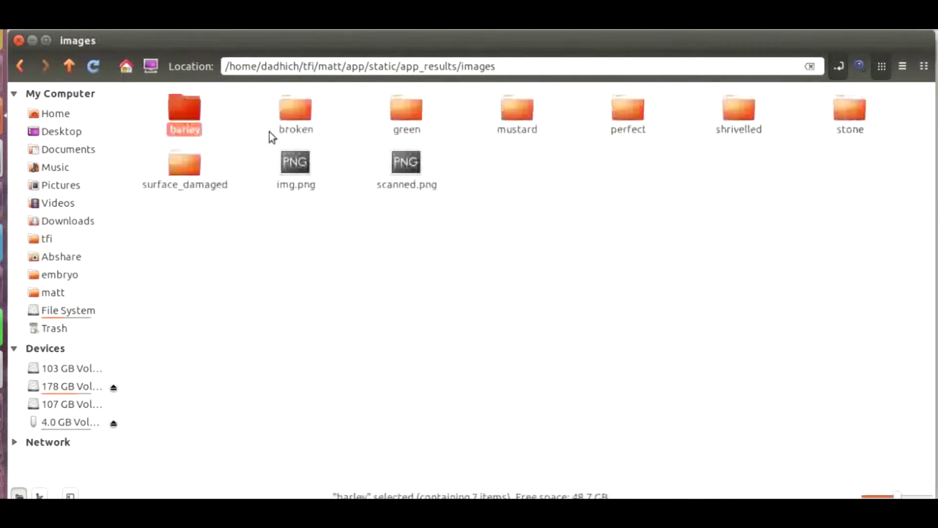
Open the broken folder and look through its grain images, returning to the images folder.
key("Right")
key("Return")
key("Right")
key("Right")
key("Right")
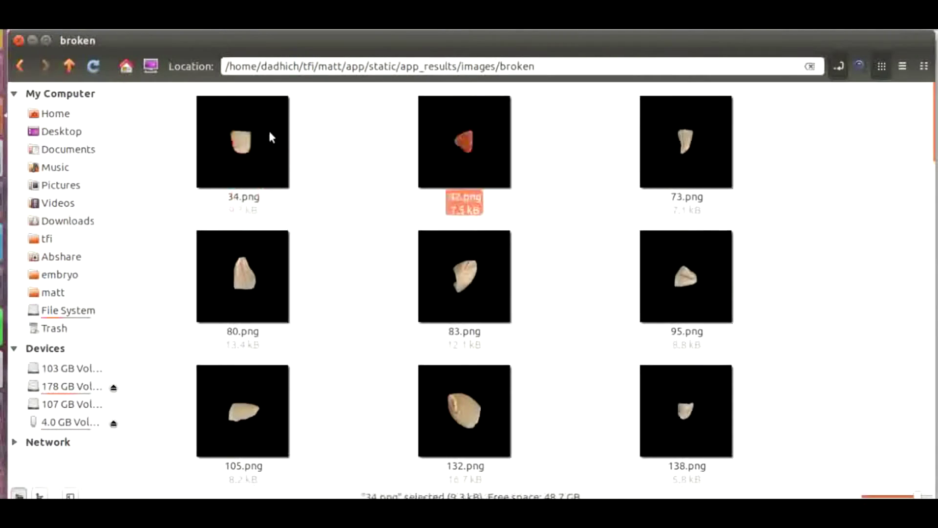
key("Down")
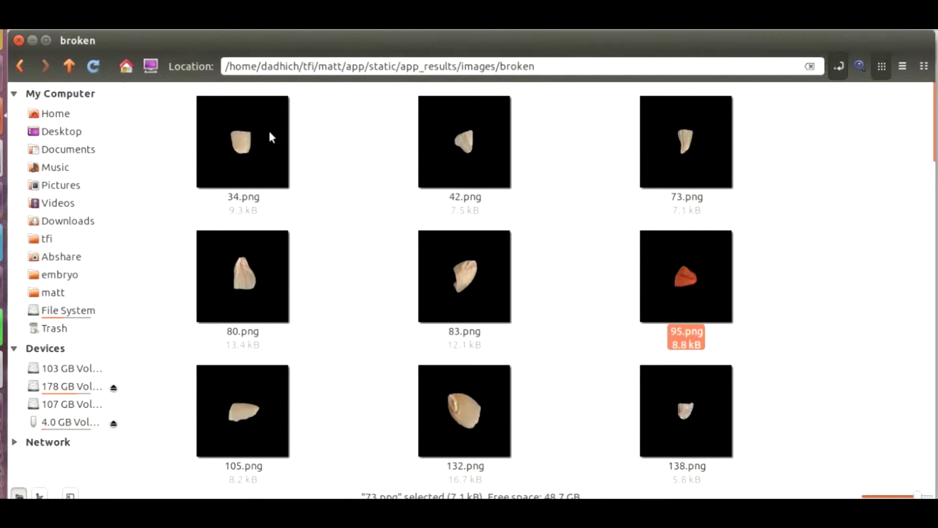
key("Down")
key("Down")
key("Down")
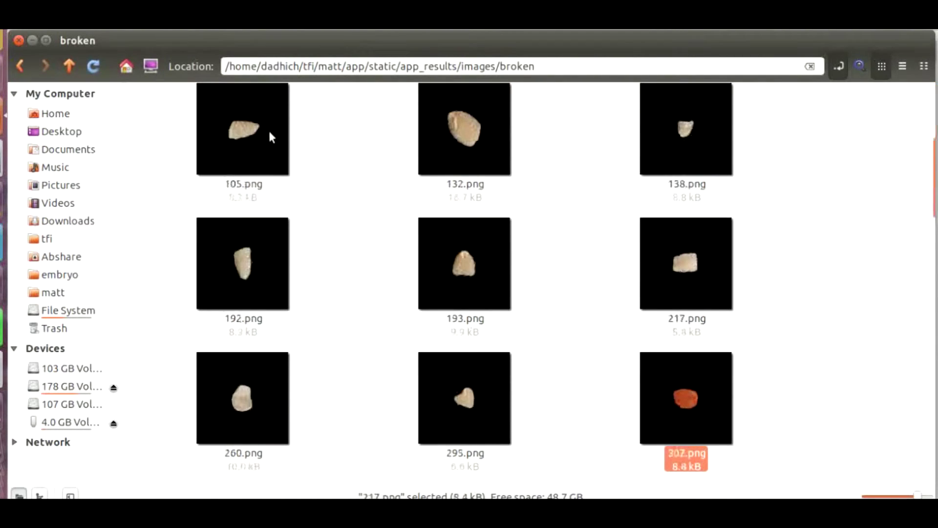
key("Down")
key("Down")
key("Down")
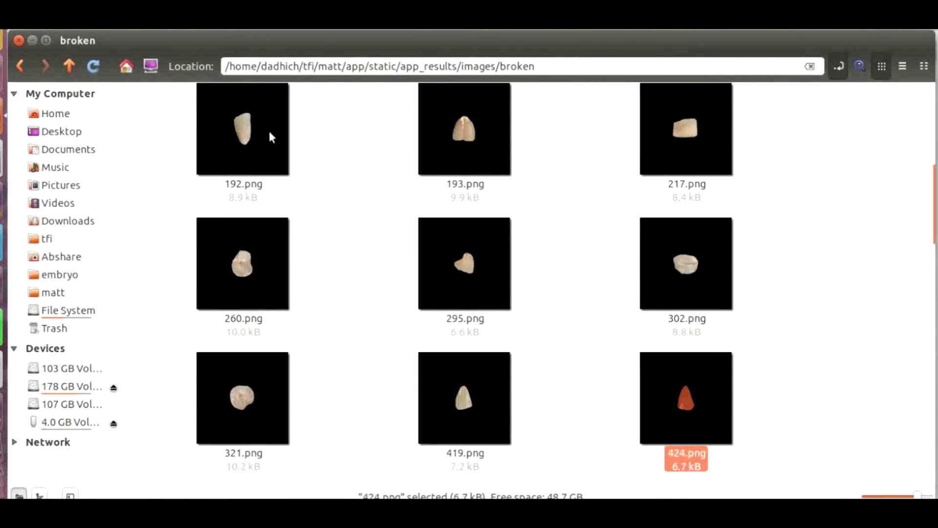
key("Down")
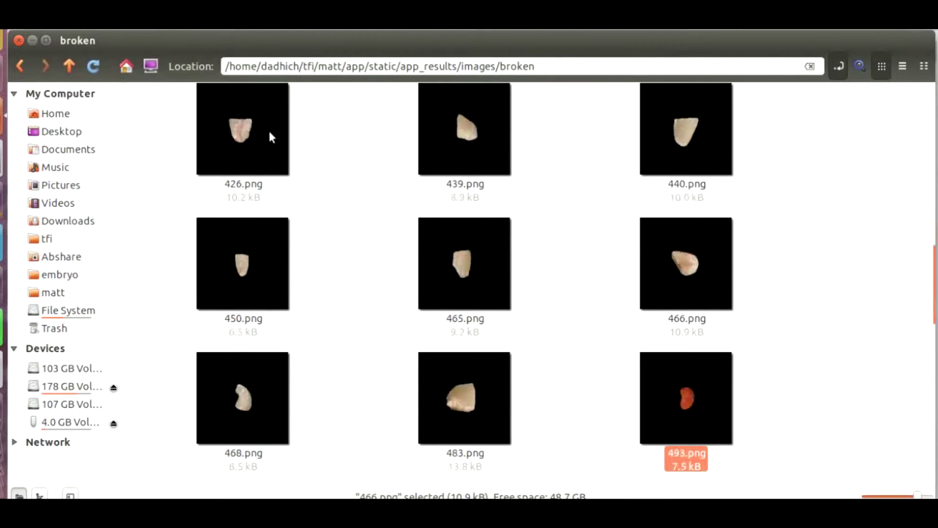
key("Left")
key("Left")
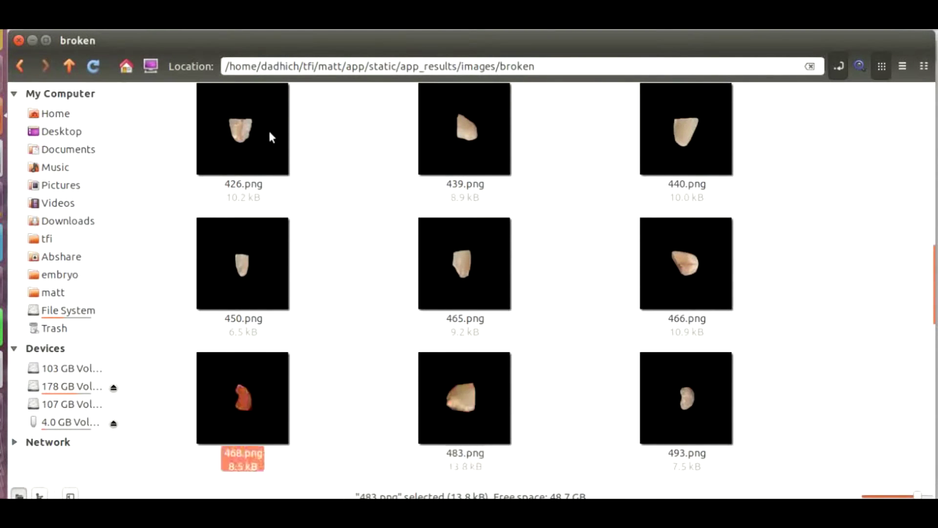
key("Up")
key("alt+Up")
Open the green folder and inspect 40.png and 100.png, returning to the images folder.
key("Right")
key("Return")
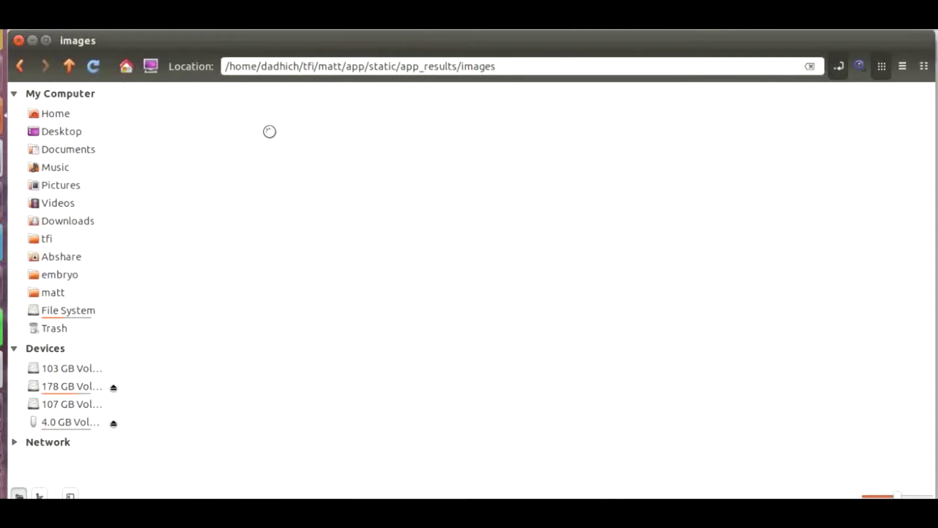
key("Down")
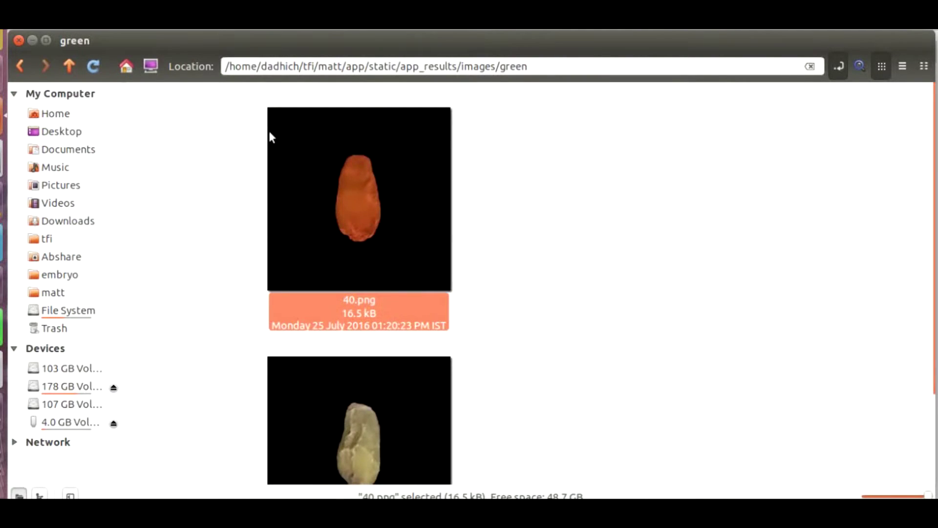
key("Down")
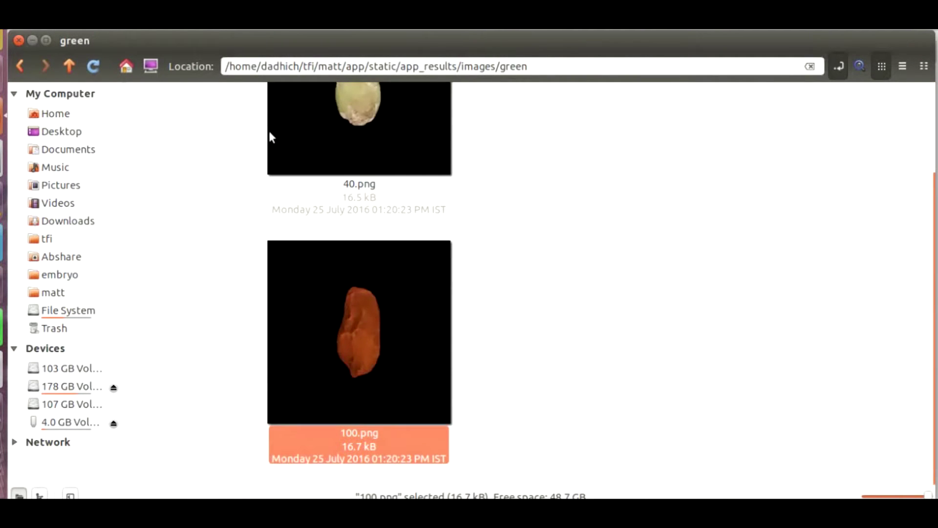
key("Up")
key("Down")
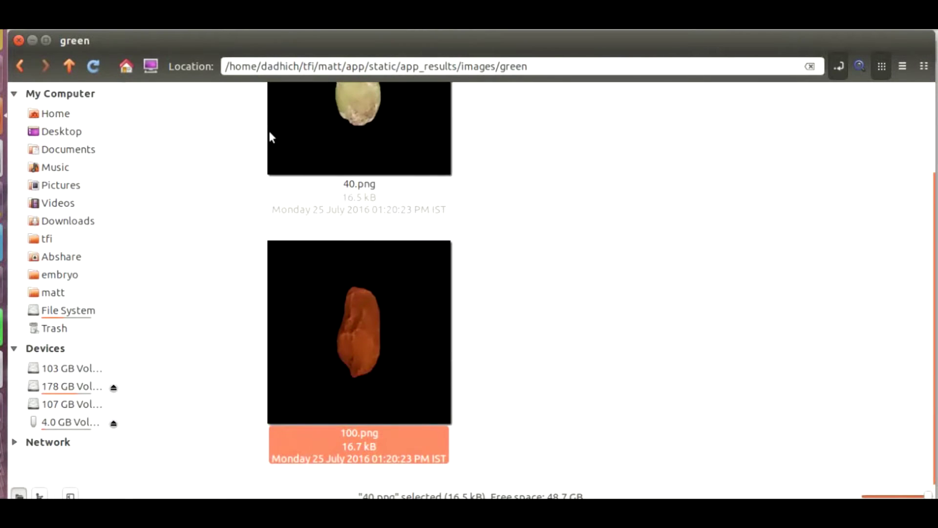
left_click(757, 229)
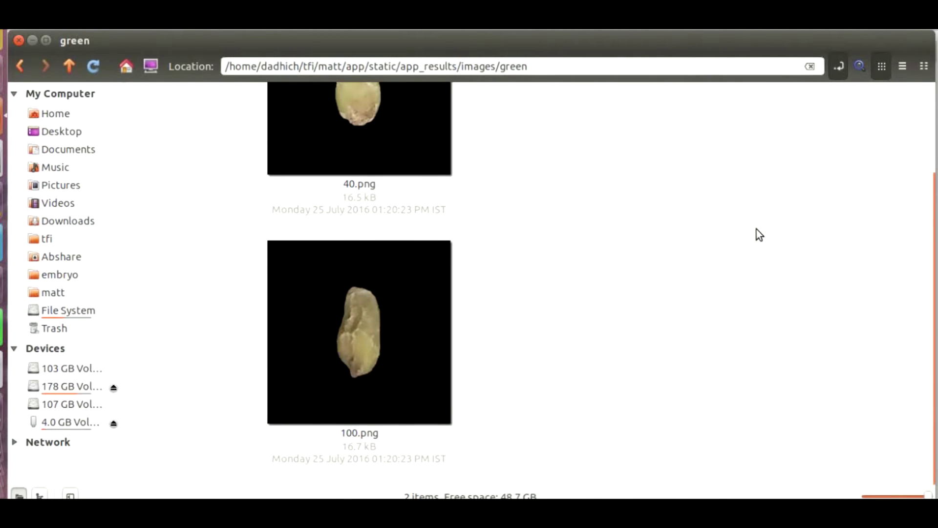
key("alt+Up")
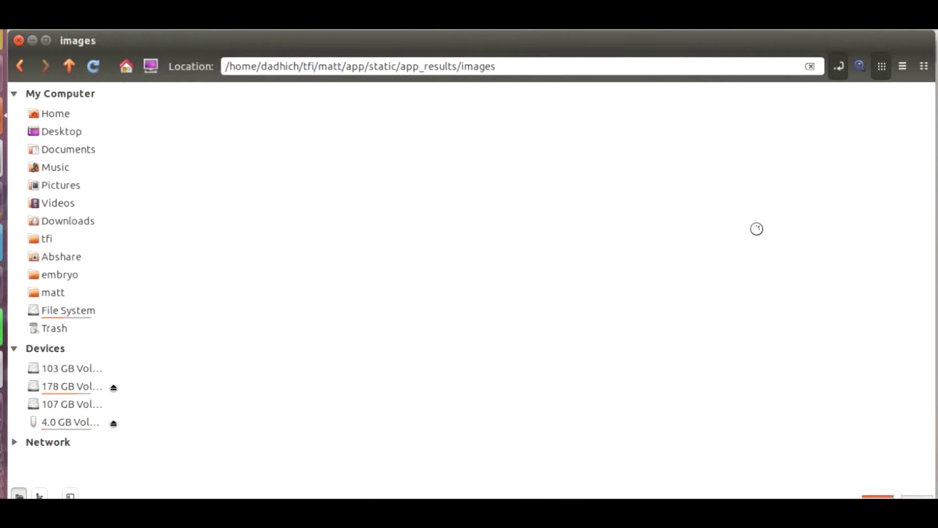
Open the shrivelled folder and look through its grain images to the end, returning to the images folder.
key("Right")
key("Right")
key("Right")
key("Return")
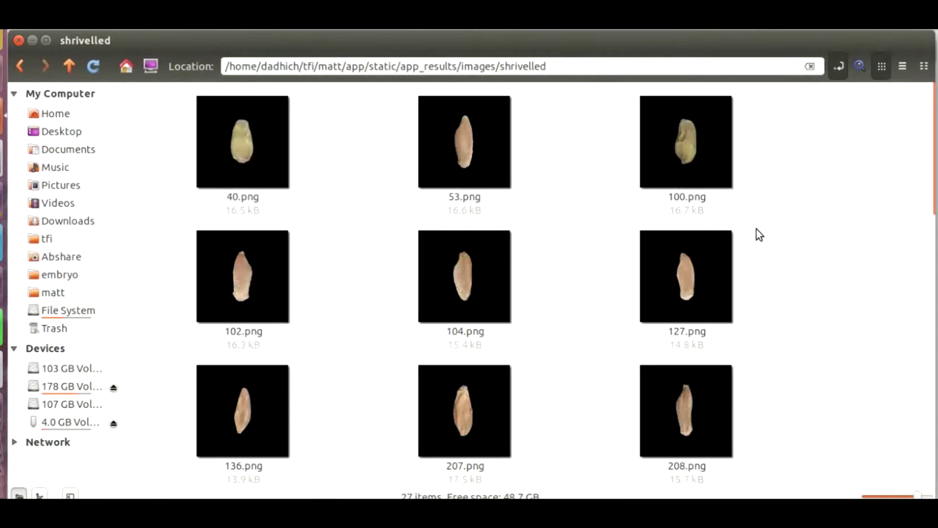
key("Right")
key("Right")
left_click(757, 235)
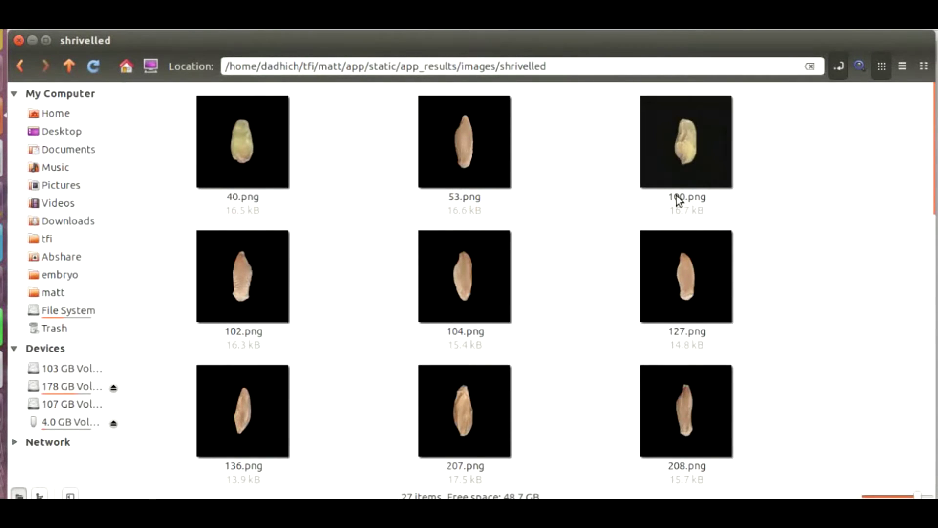
left_click_drag(936, 161, 936, 431)
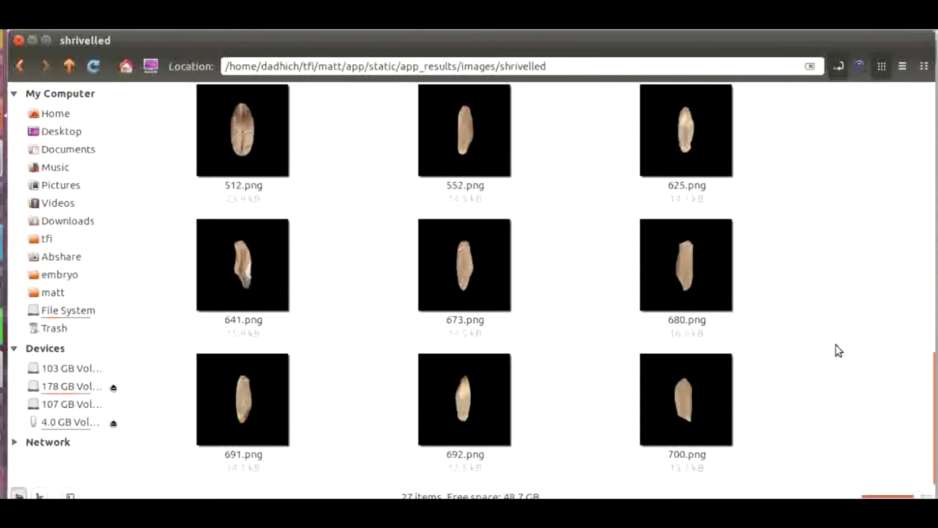
key("BackSpace")
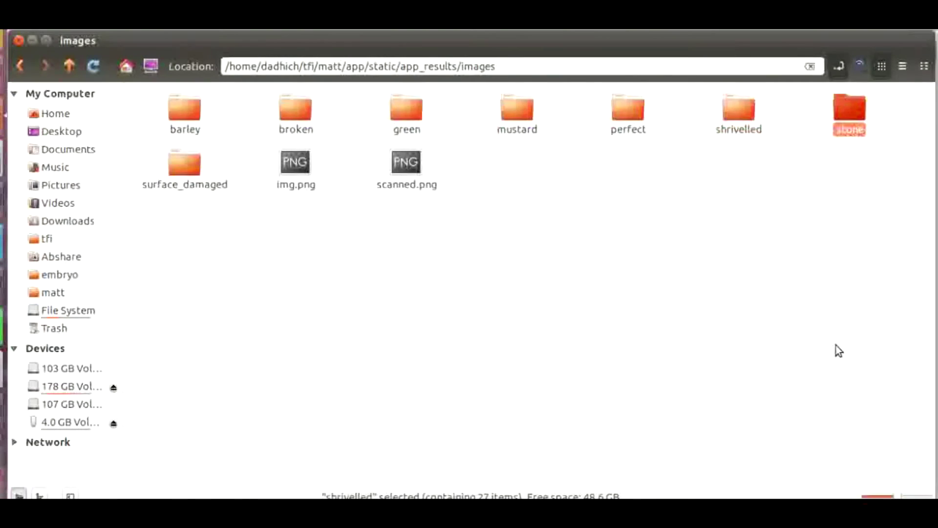
Open the mustard folder, view 69.png enlarged in the image viewer and close it, returning to the images folder.
key("Left")
key("Left")
key("Left")
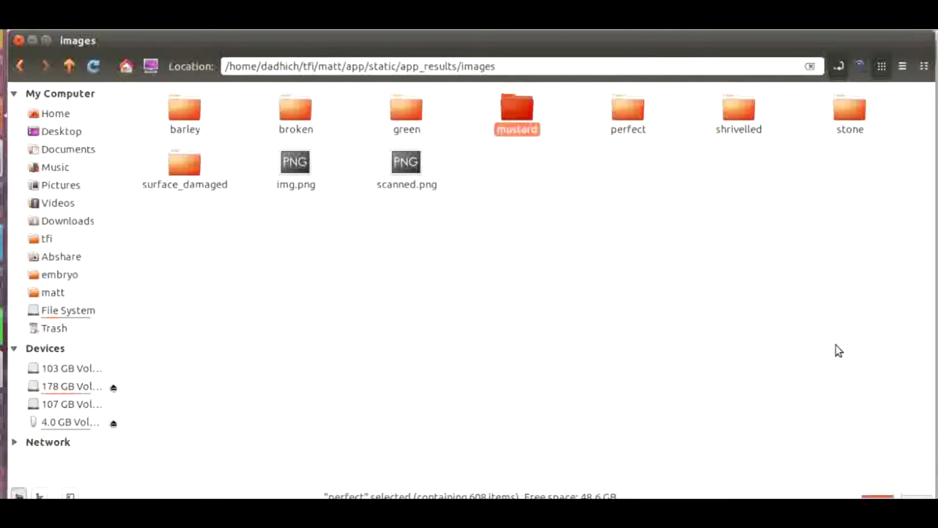
key("Return")
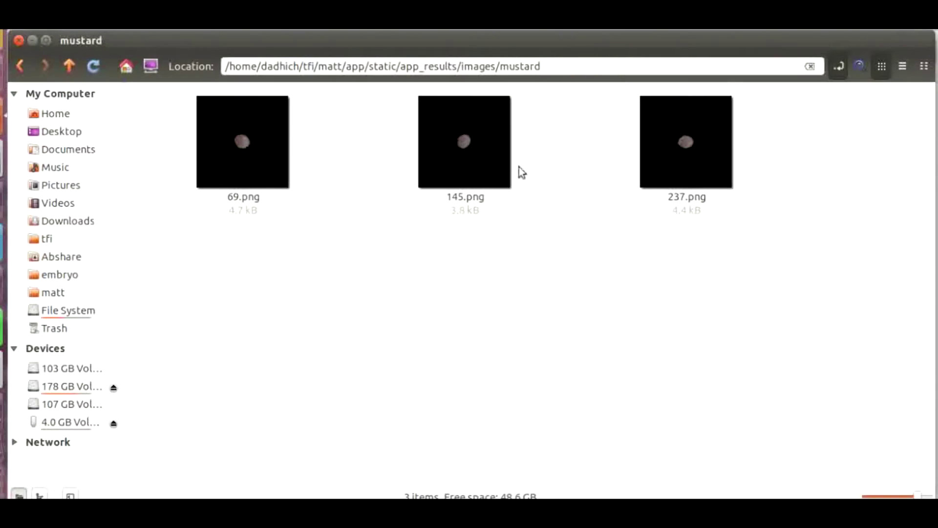
double_click(220, 159)
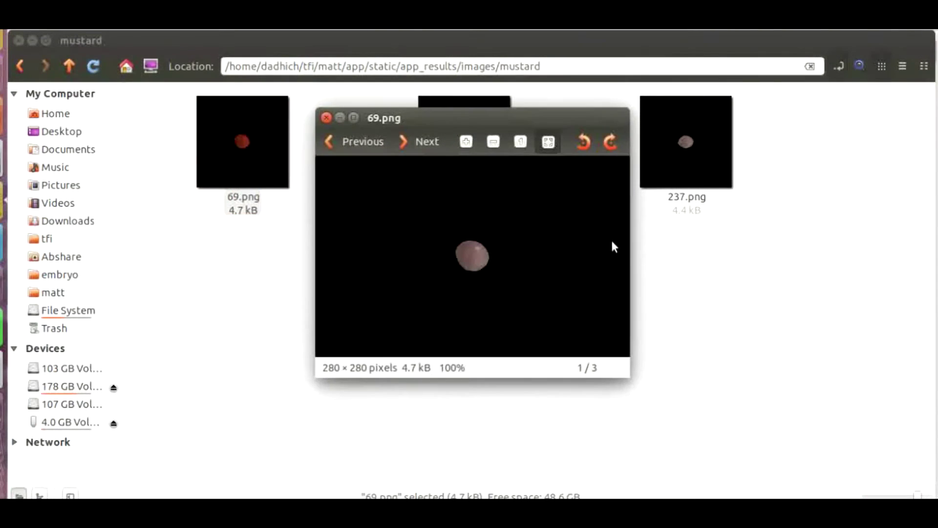
left_click(324, 118)
left_click(343, 242)
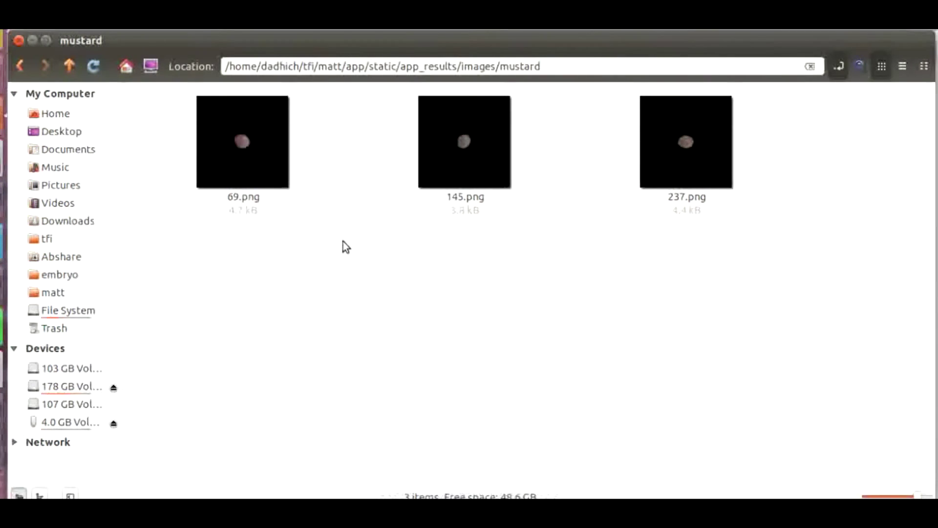
key("BackSpace")
Open the perfect folder and look through its grain images as far as 115.png.
key("Return")
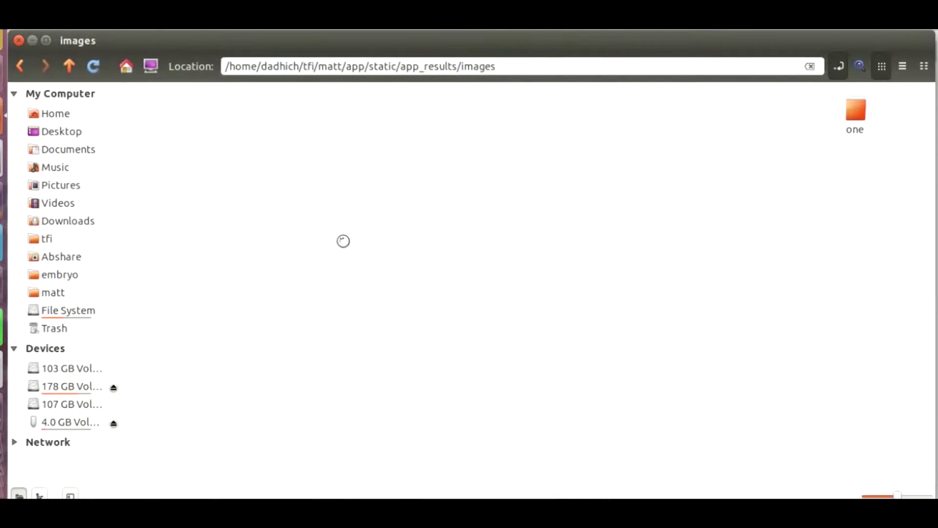
mouse_move(932, 121)
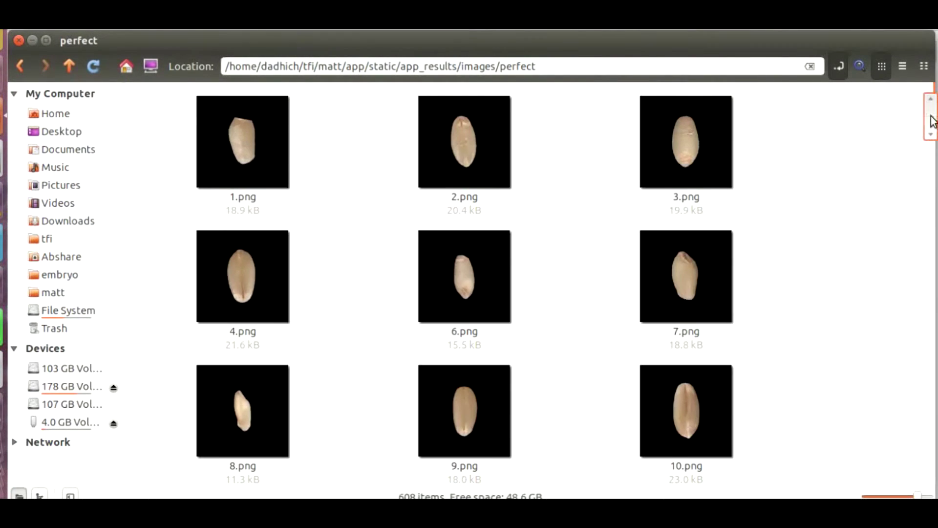
left_click_drag(934, 123, 933, 147)
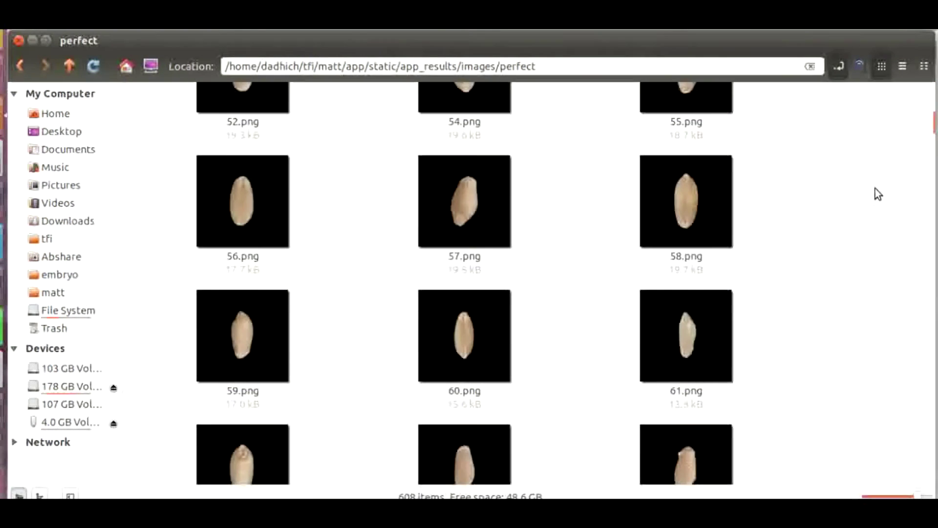
scroll(876, 189, "down", 10)
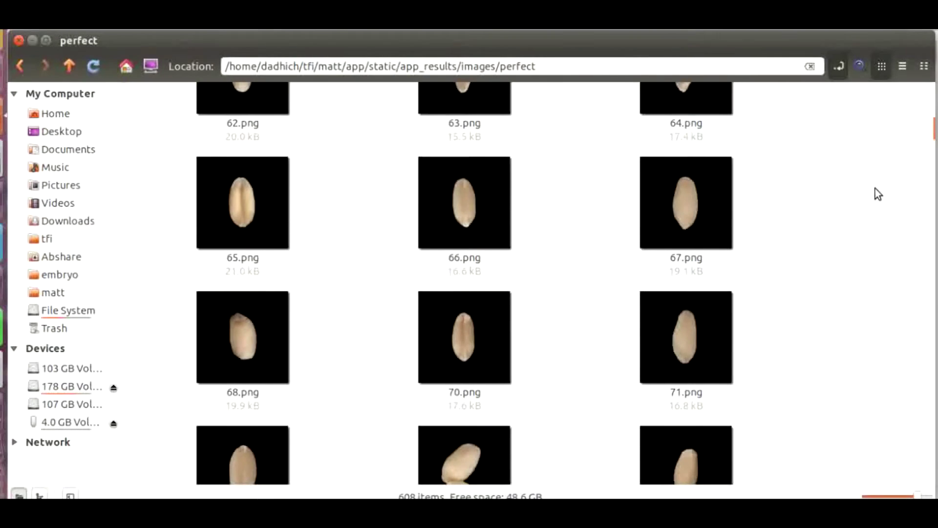
scroll(876, 188, "down", 3)
scroll(876, 188, "down", 3)
scroll(875, 189, "down", 3)
scroll(875, 188, "down", 6)
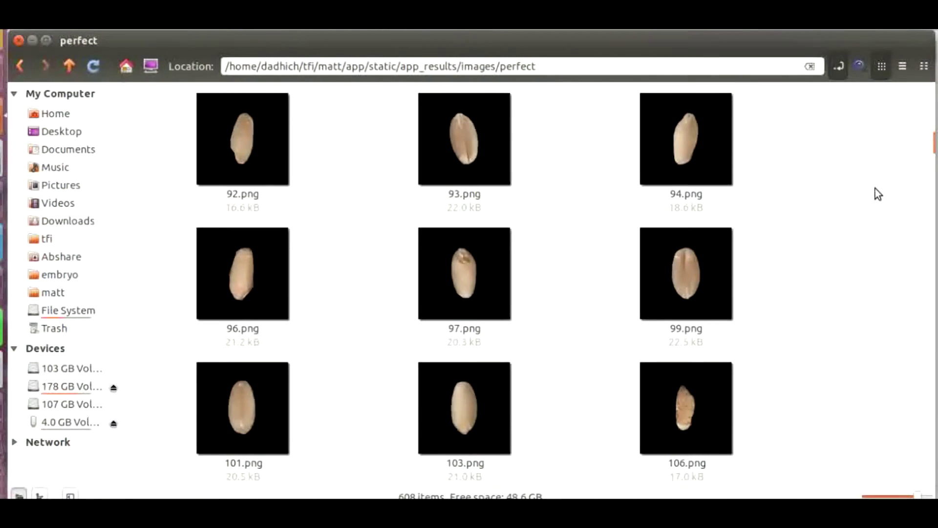
scroll(875, 189, "down", 3)
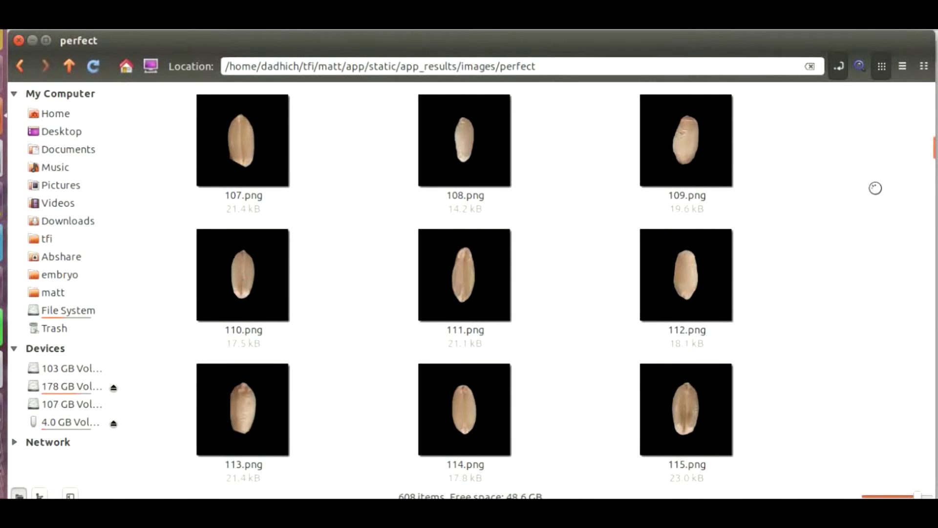
Leave the perfect folder, open the stone folder, and view 18.png and 303.png in the image viewer before closing it.
key("alt+Up")
key("Right")
key("Right")
key("Return")
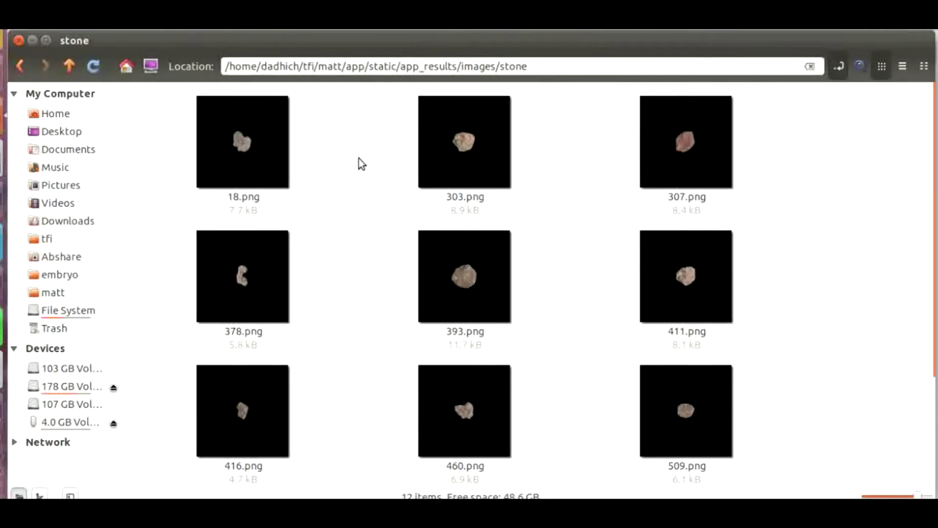
double_click(238, 156)
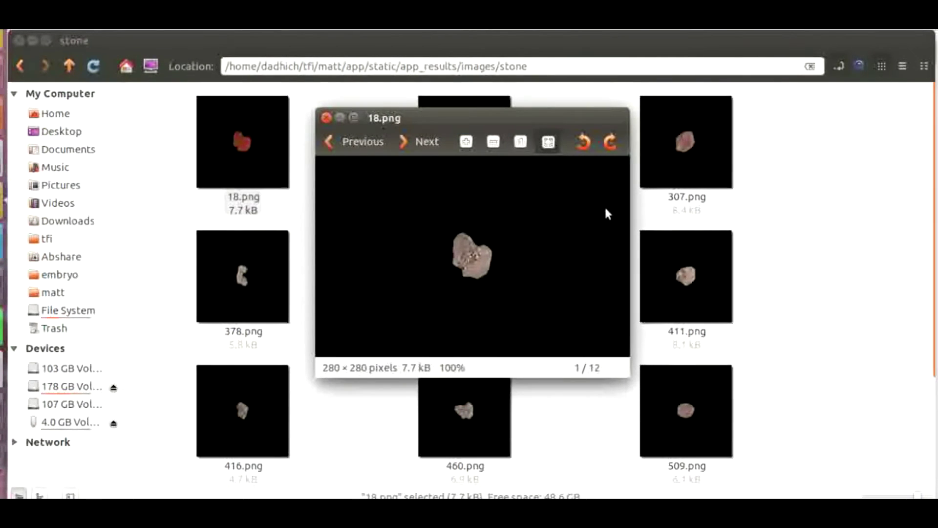
left_click(421, 144)
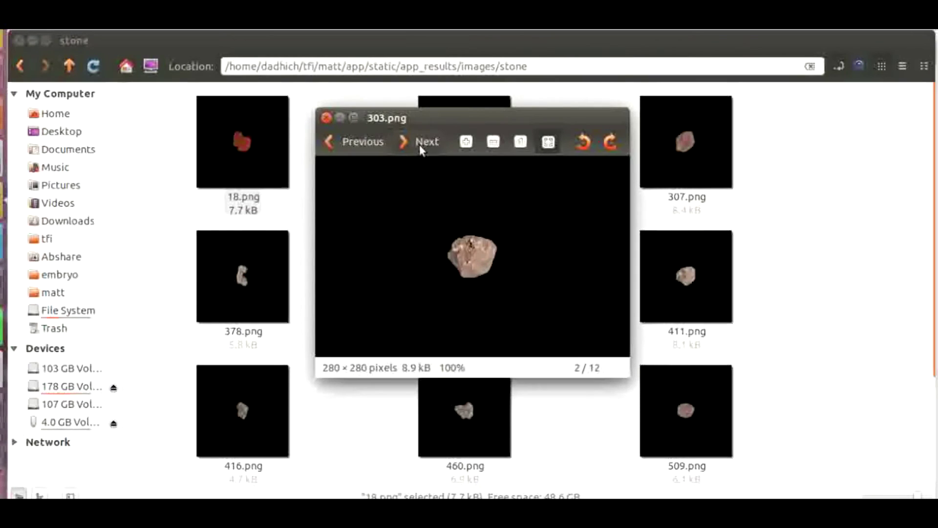
left_click(327, 118)
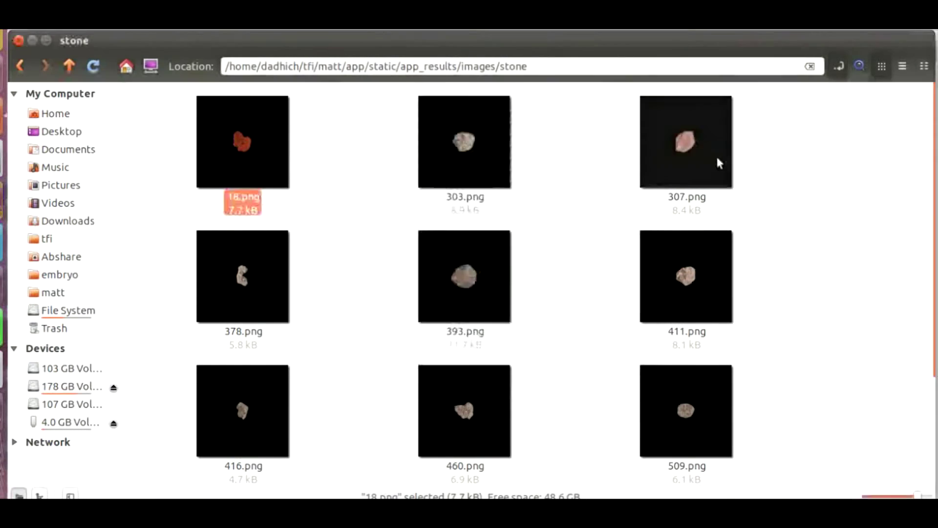
Look through the remaining stone images to the end and return to the images folder.
left_click(848, 181)
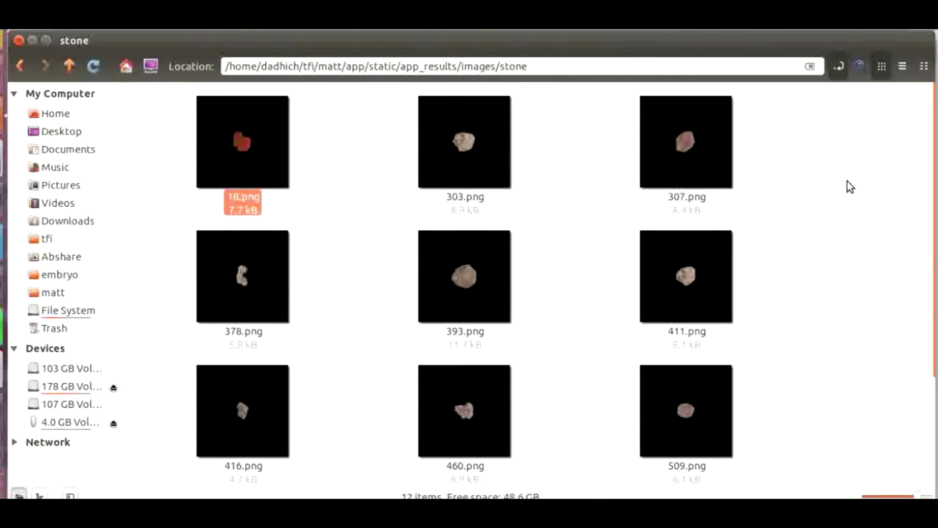
key("Down")
scroll(848, 181, "down", 3)
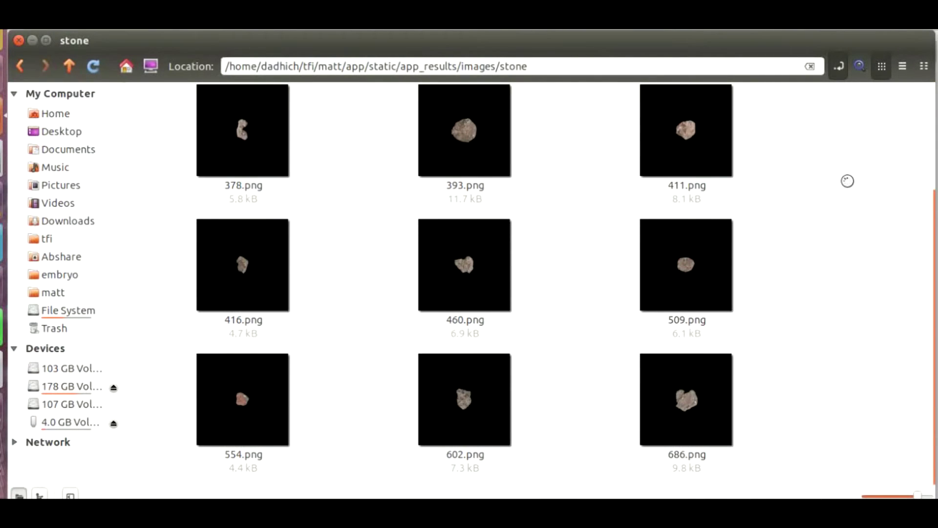
key("BackSpace")
Open the surface_damaged folder, view 553.png enlarged in the image viewer and close it, returning to the images folder.
key("Return")
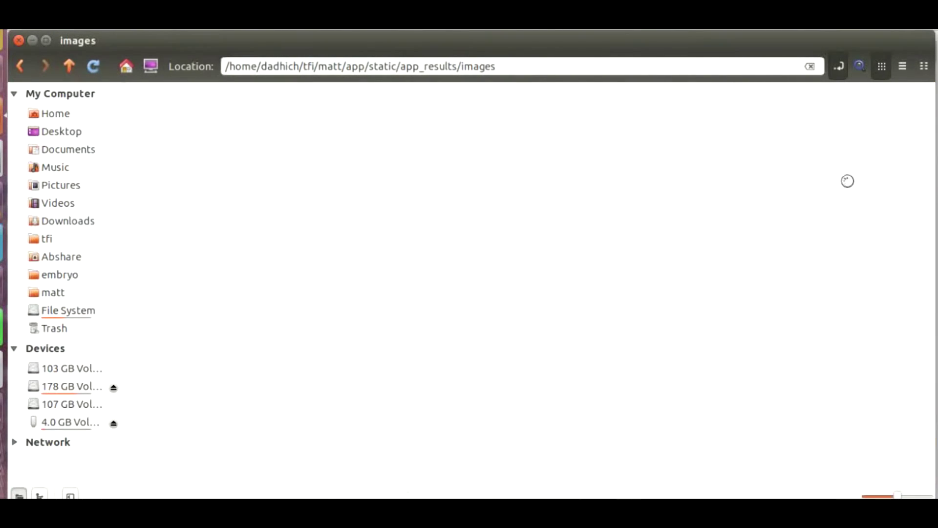
double_click(405, 183)
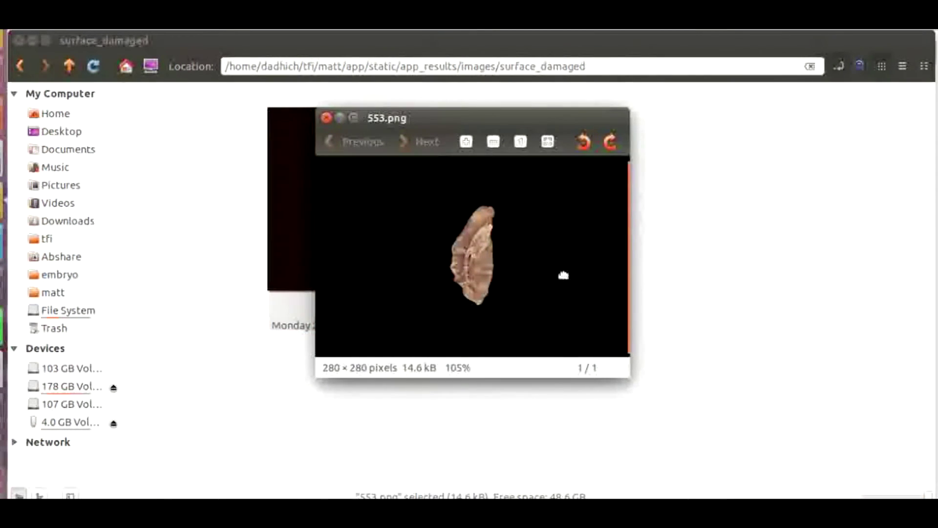
scroll(565, 277, "up", 5)
scroll(565, 277, "up", 2)
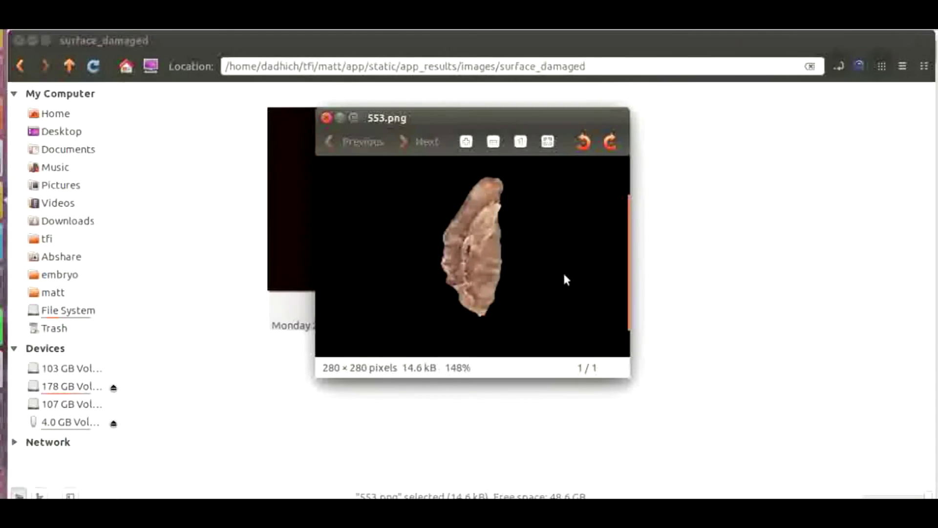
left_click(327, 117)
left_click(162, 122)
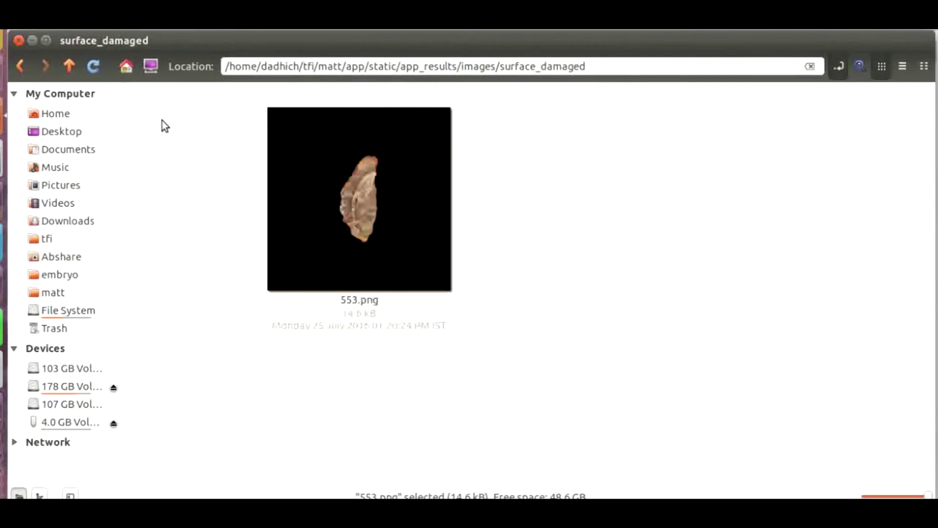
left_click(71, 67)
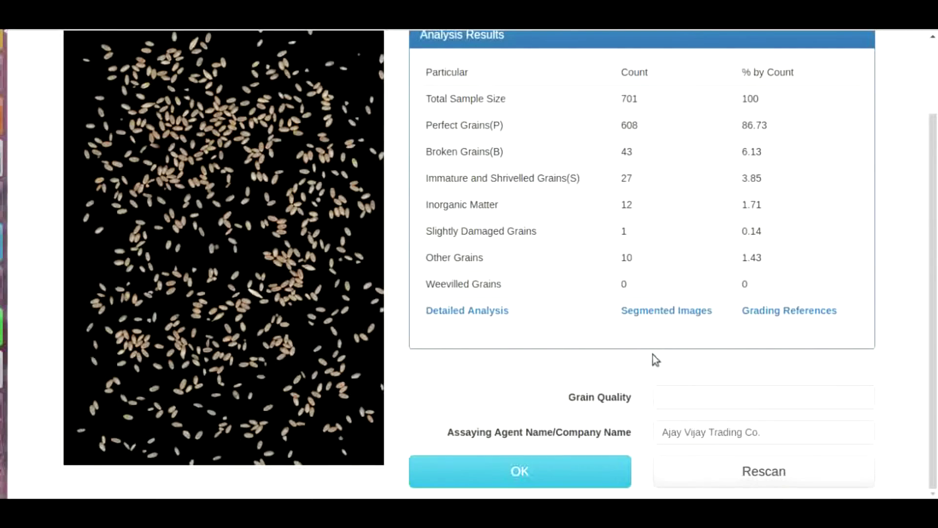
Switch back to the analysis results in the browser and accept them to return to the entry gate pass form.
left_click(558, 469)
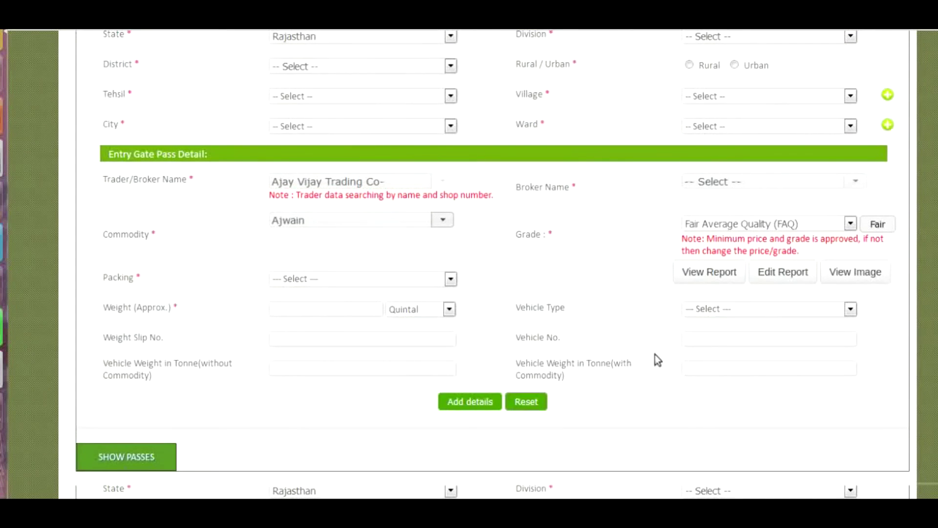